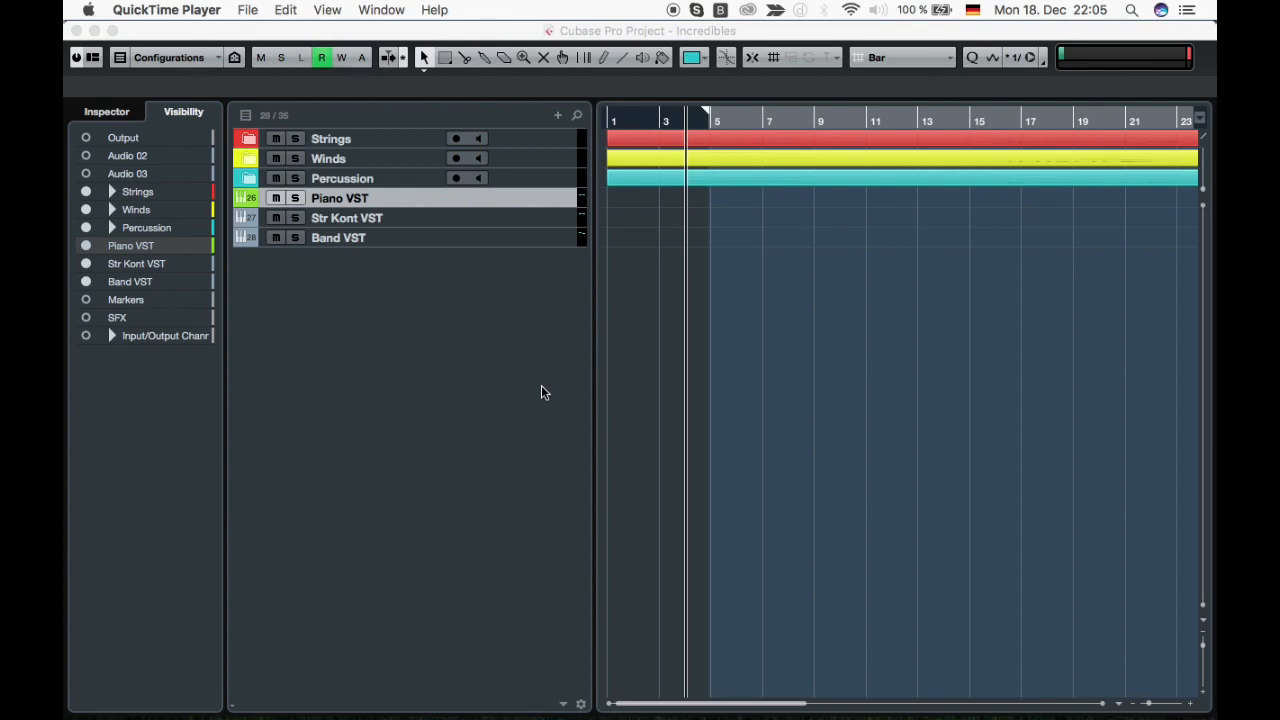
Expand all track folders in the project to show every instrument track.
{"action": "left_click", "coordinate": [540, 375]}
{"action": "key", "text": "u"}
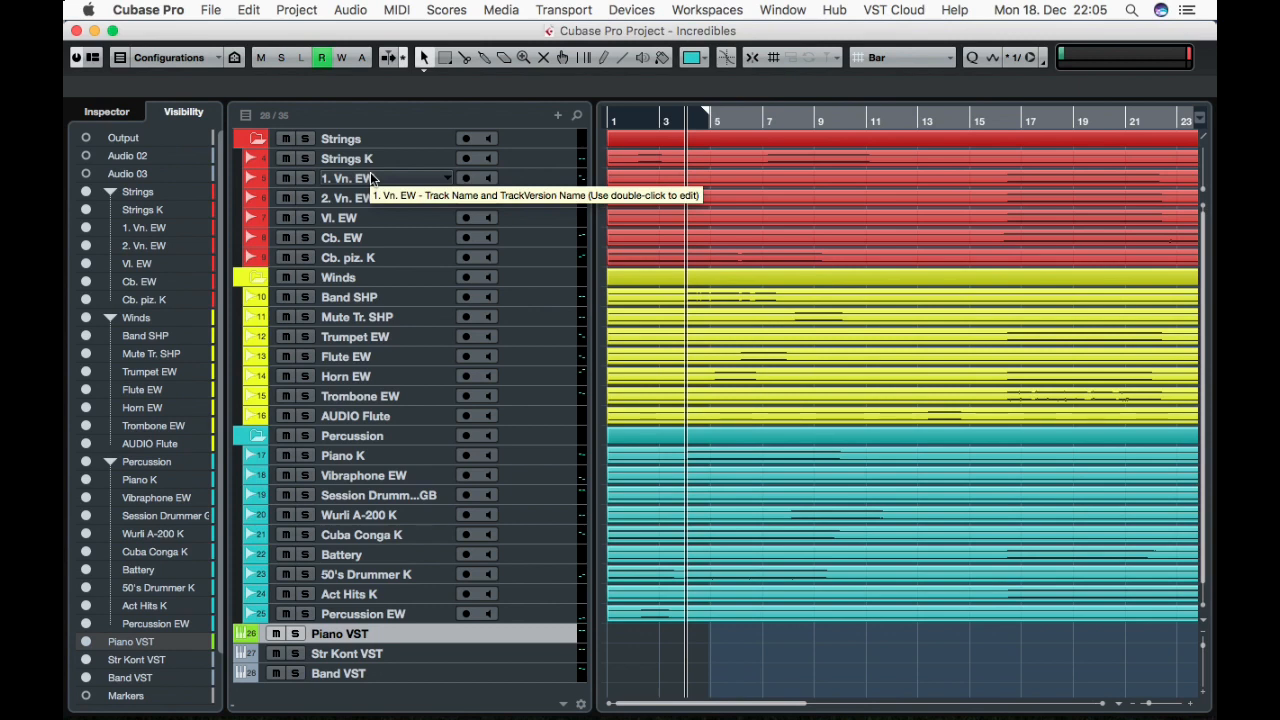
Open the Image file on the desktop to view the piano score excerpt, then close it.
{"action": "key", "text": "F11"}
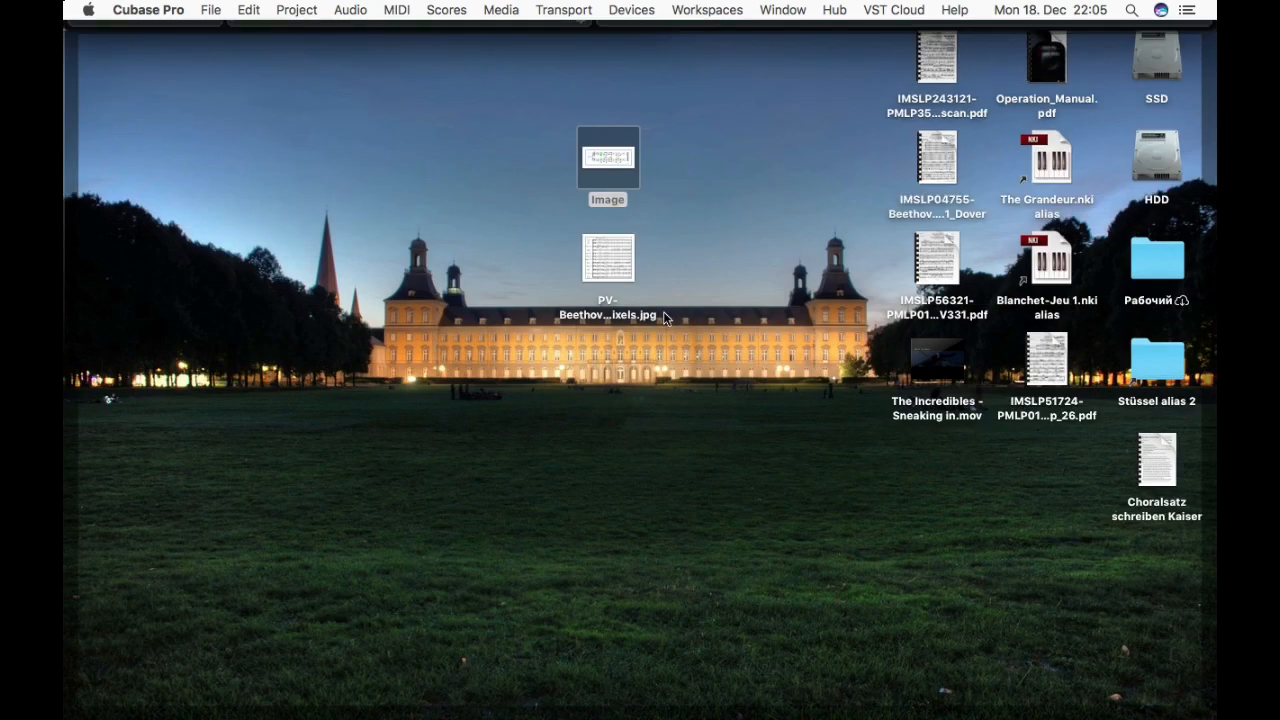
{"action": "double_click", "coordinate": [611, 167]}
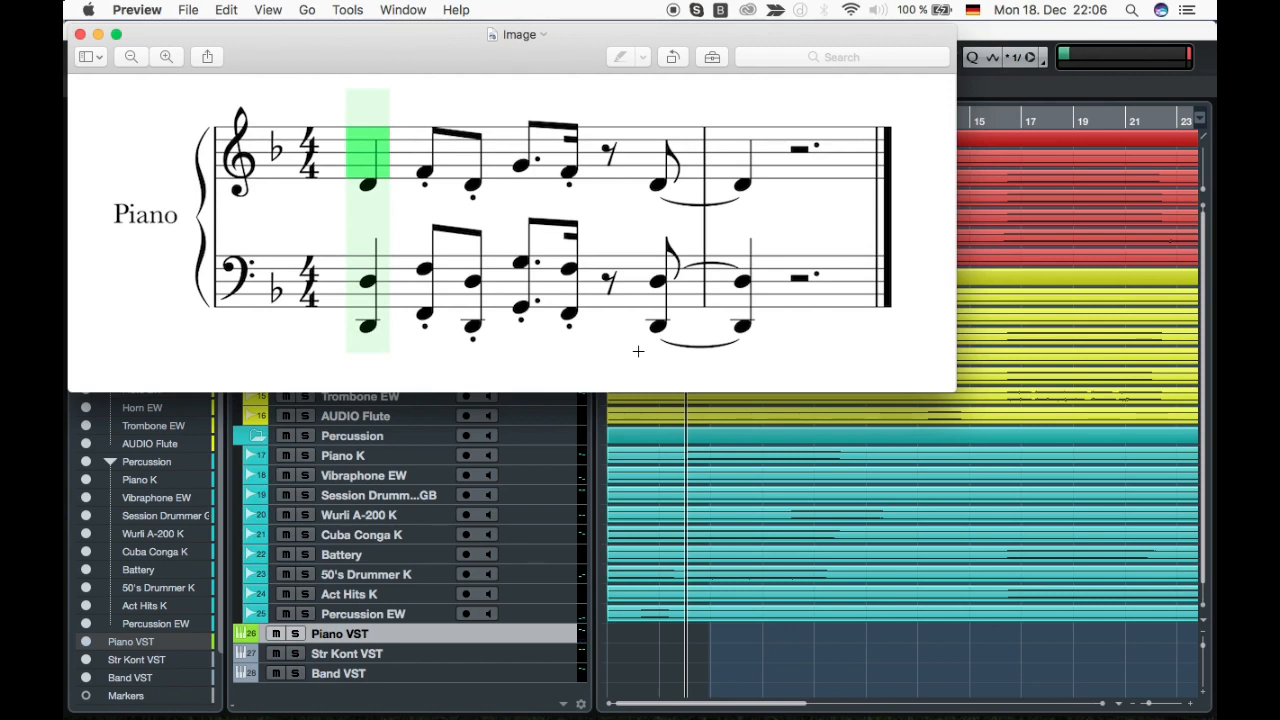
{"action": "left_click", "coordinate": [81, 35]}
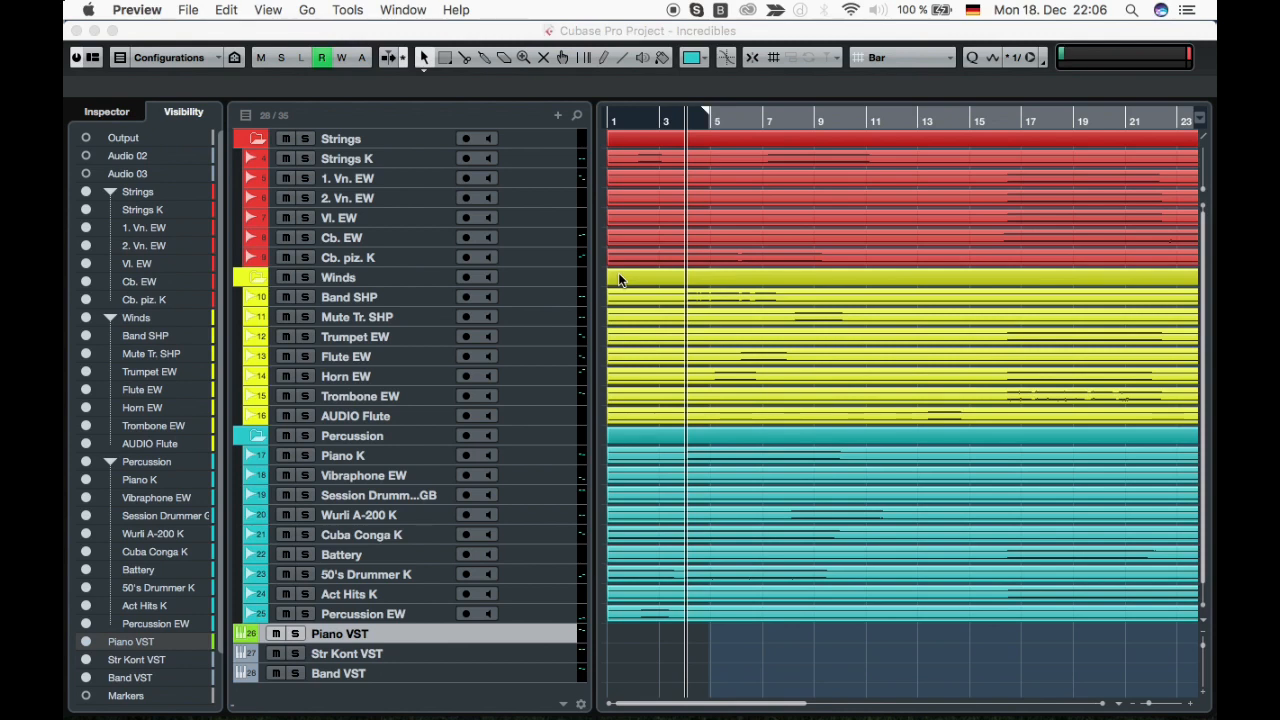
Select the Band SHP part, move the playhead to the next marker and start playback.
{"action": "left_click", "coordinate": [668, 294]}
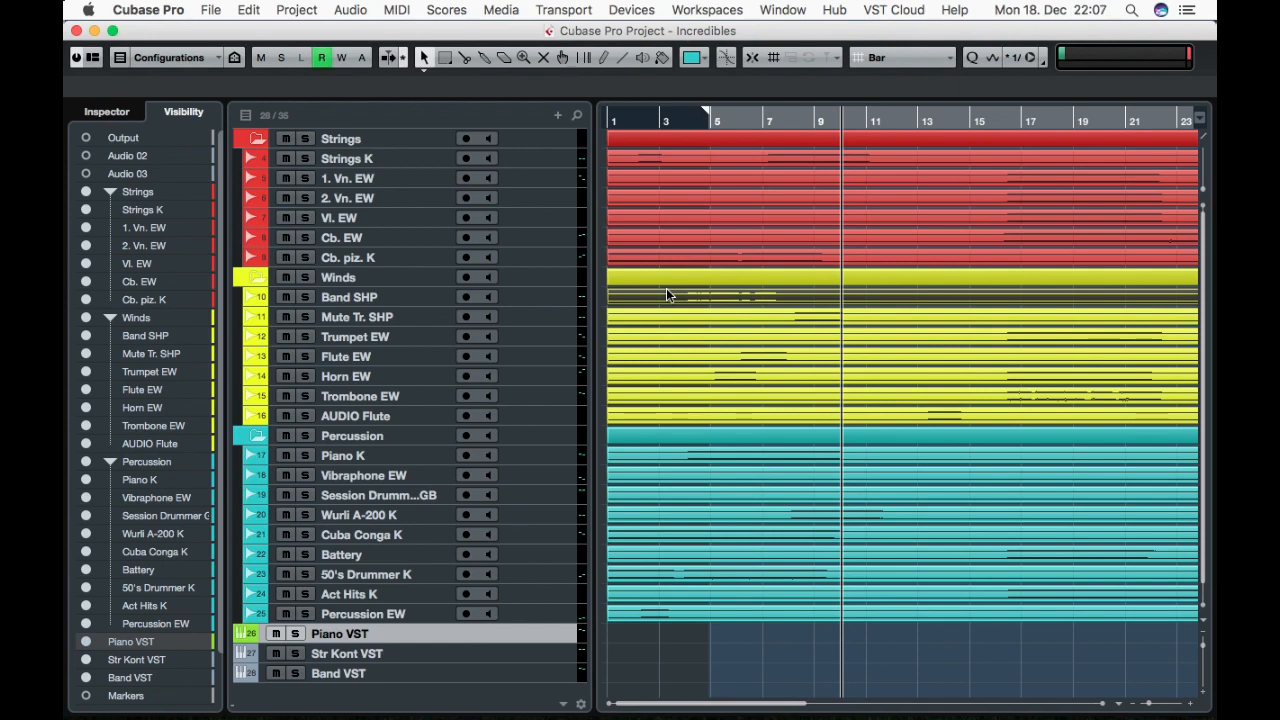
{"action": "key", "text": "period"}
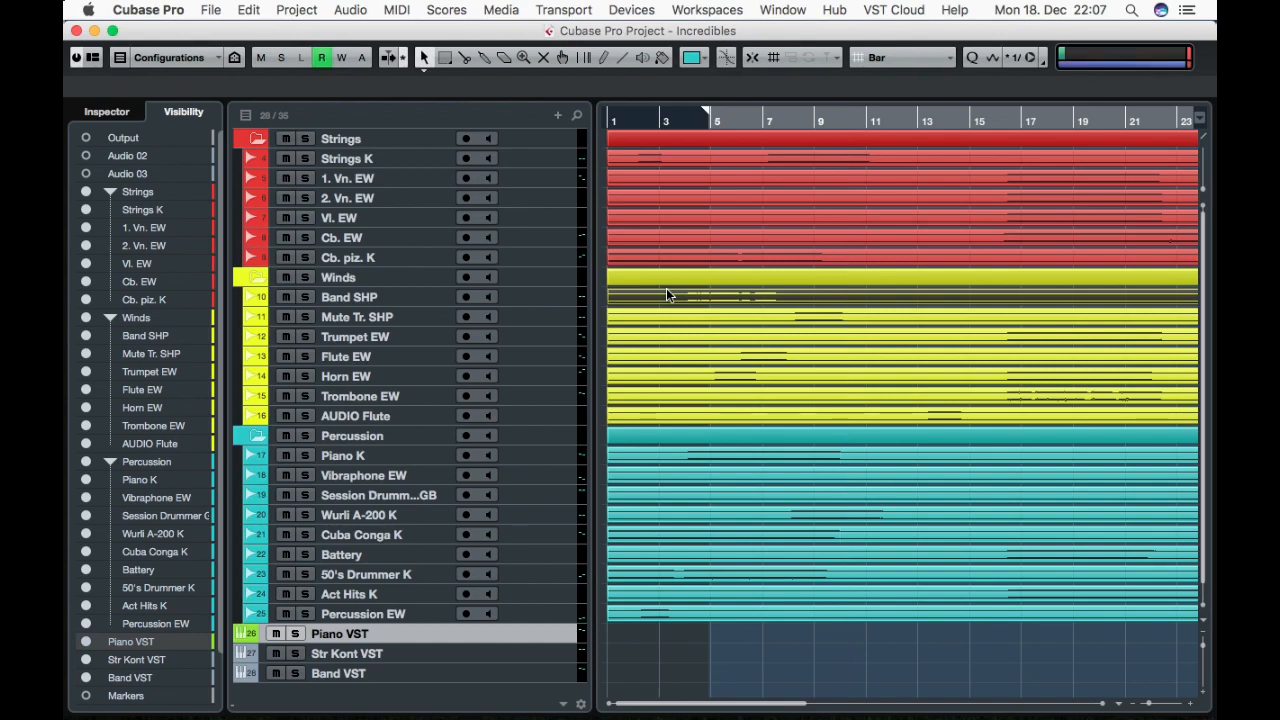
{"action": "key", "text": "shift+n"}
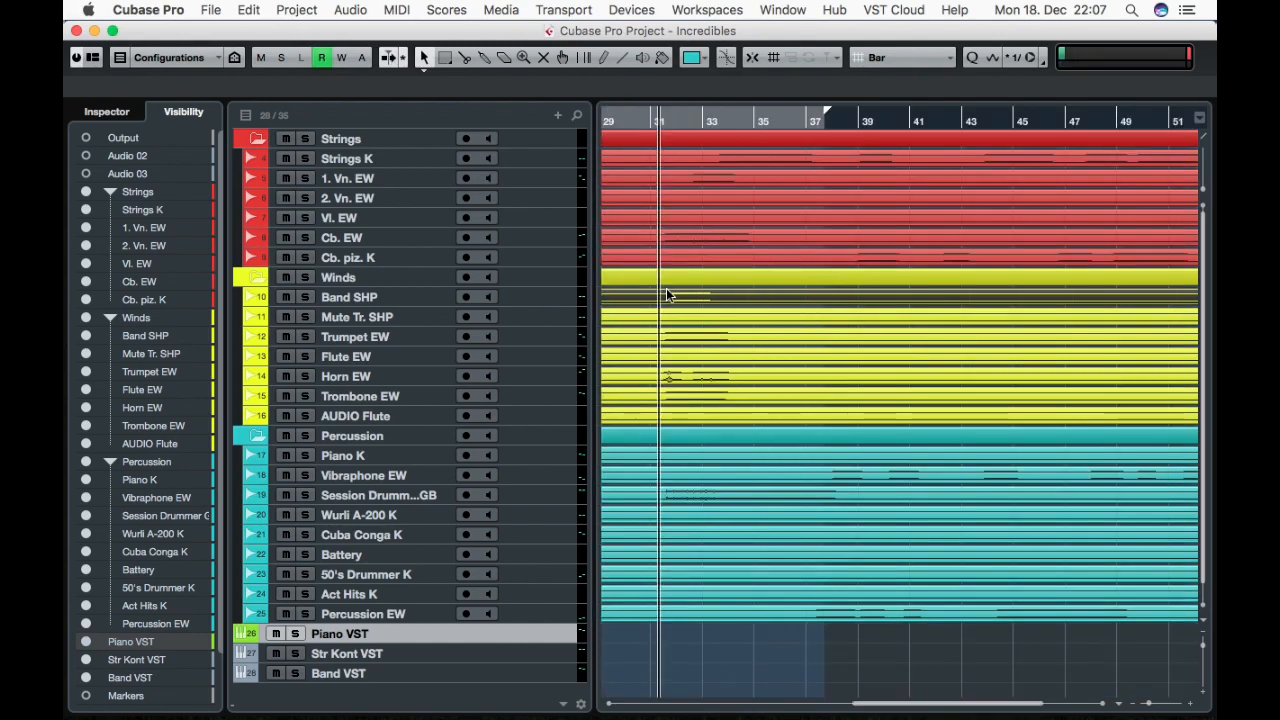
{"action": "key", "text": "space"}
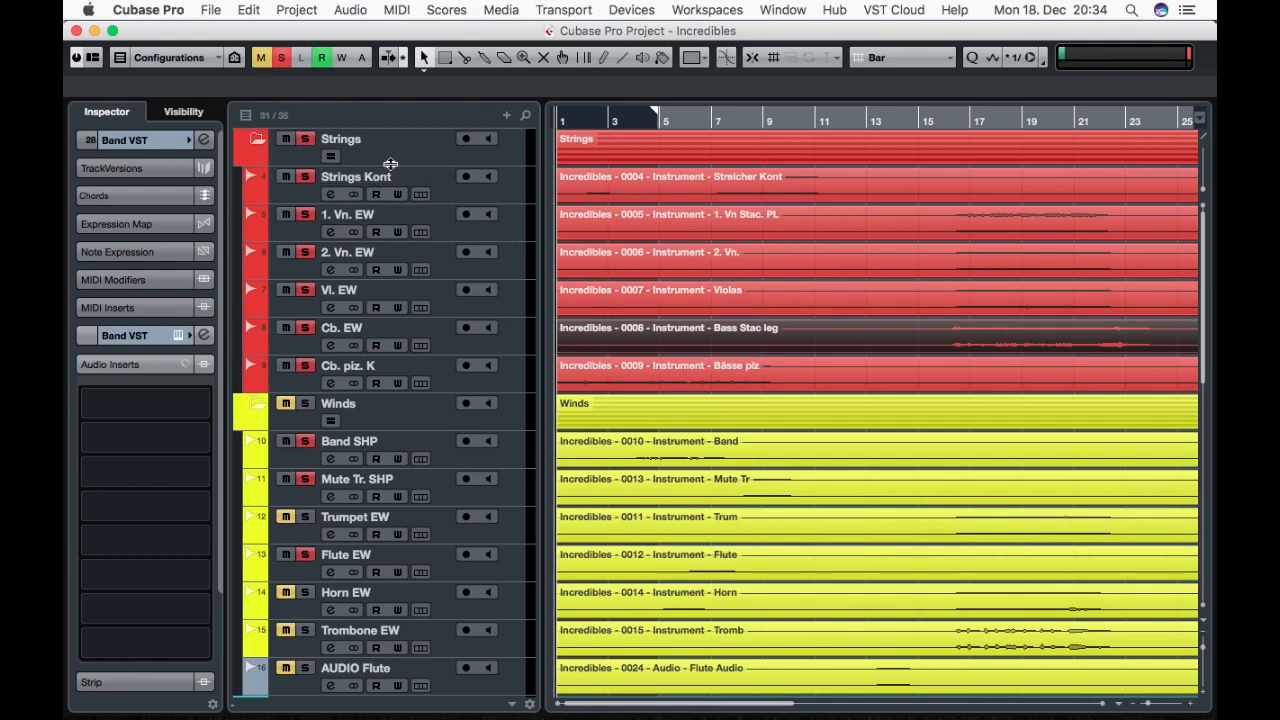
Stop playback and open the Kontakt instrument window of the Band VST track.
{"action": "key", "text": "space"}
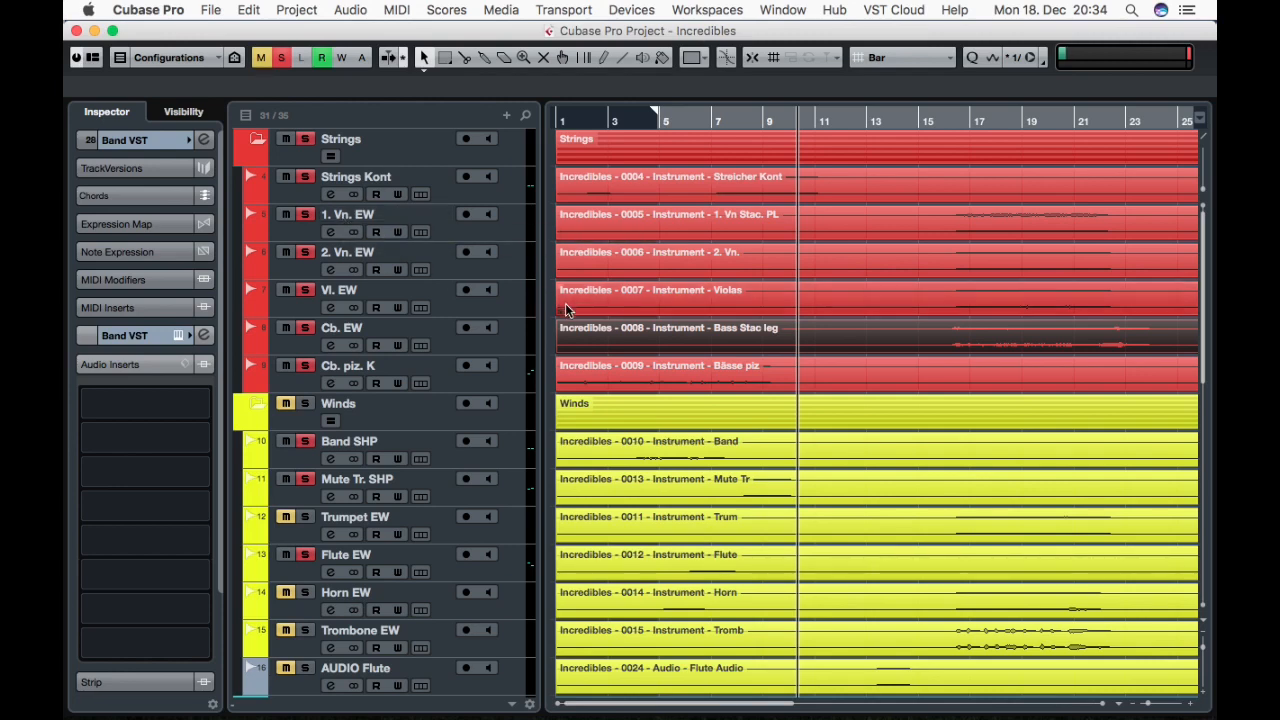
{"action": "scroll", "coordinate": [457, 421], "scroll_direction": "down", "scroll_amount": 10}
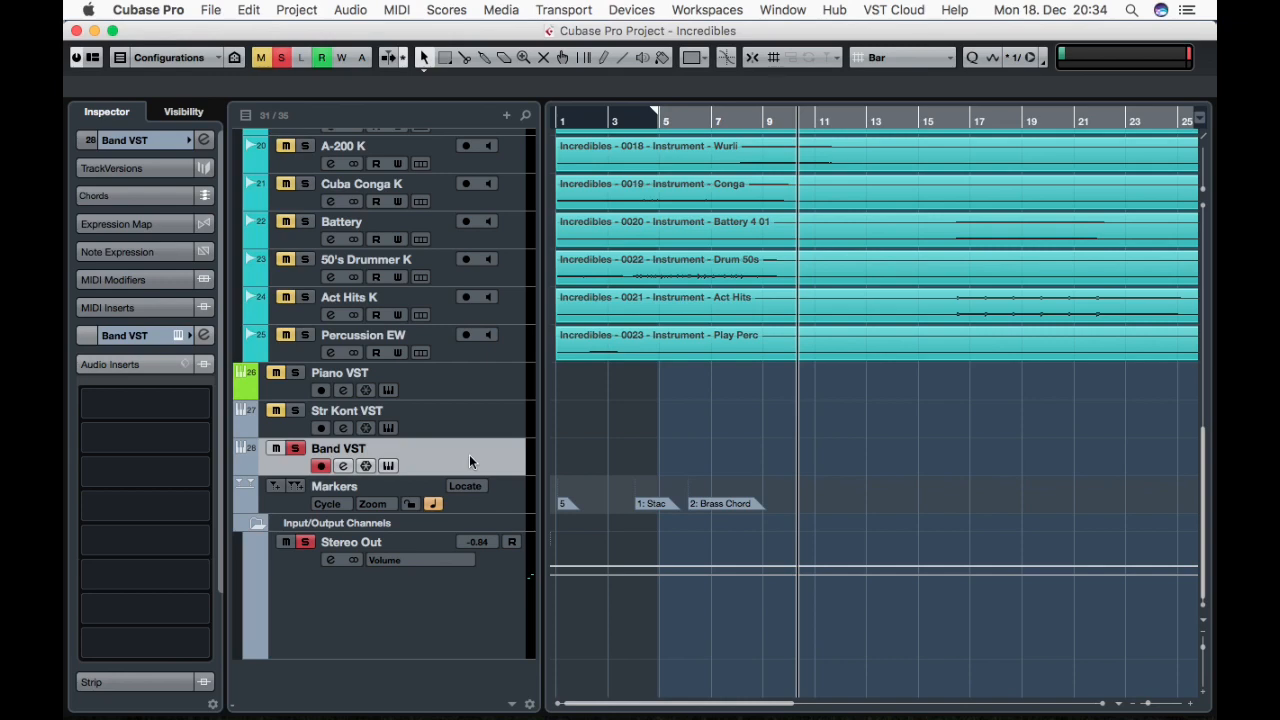
{"action": "double_click", "coordinate": [469, 456]}
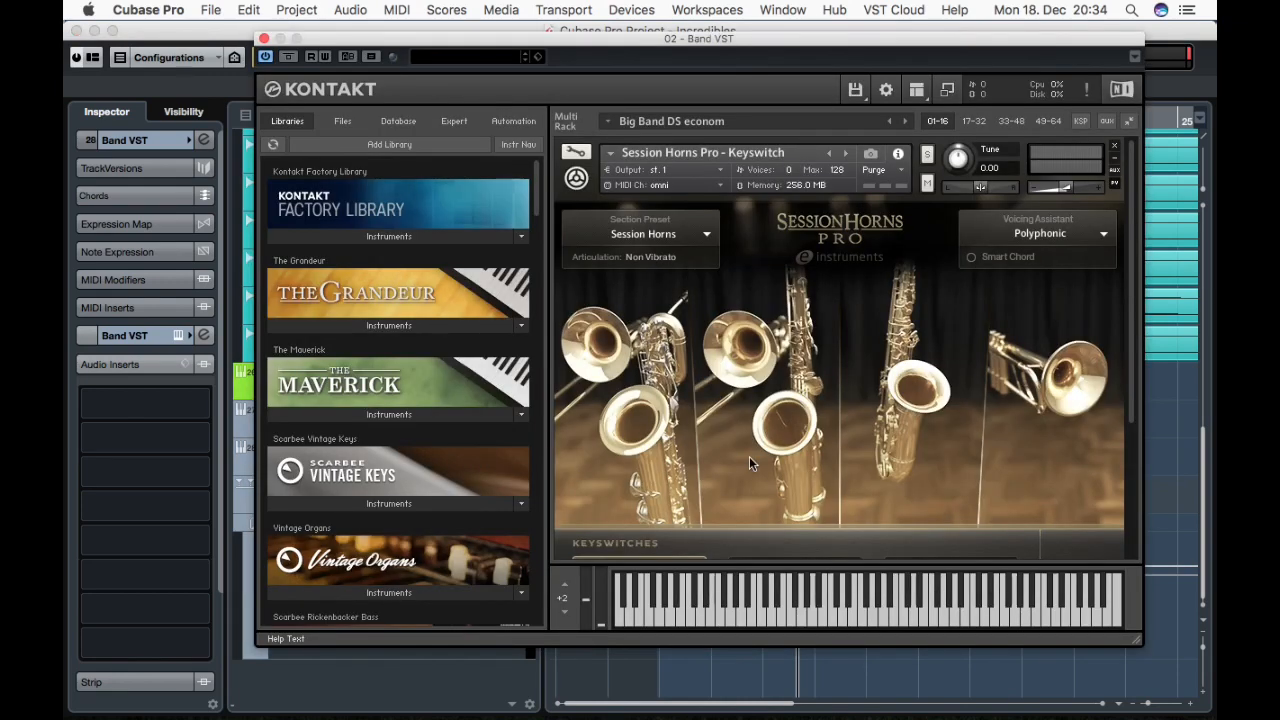
Examine the articulation choices for the F#-1 keyswitch in Session Horns Pro.
{"action": "scroll", "coordinate": [750, 463], "scroll_direction": "down", "scroll_amount": 3}
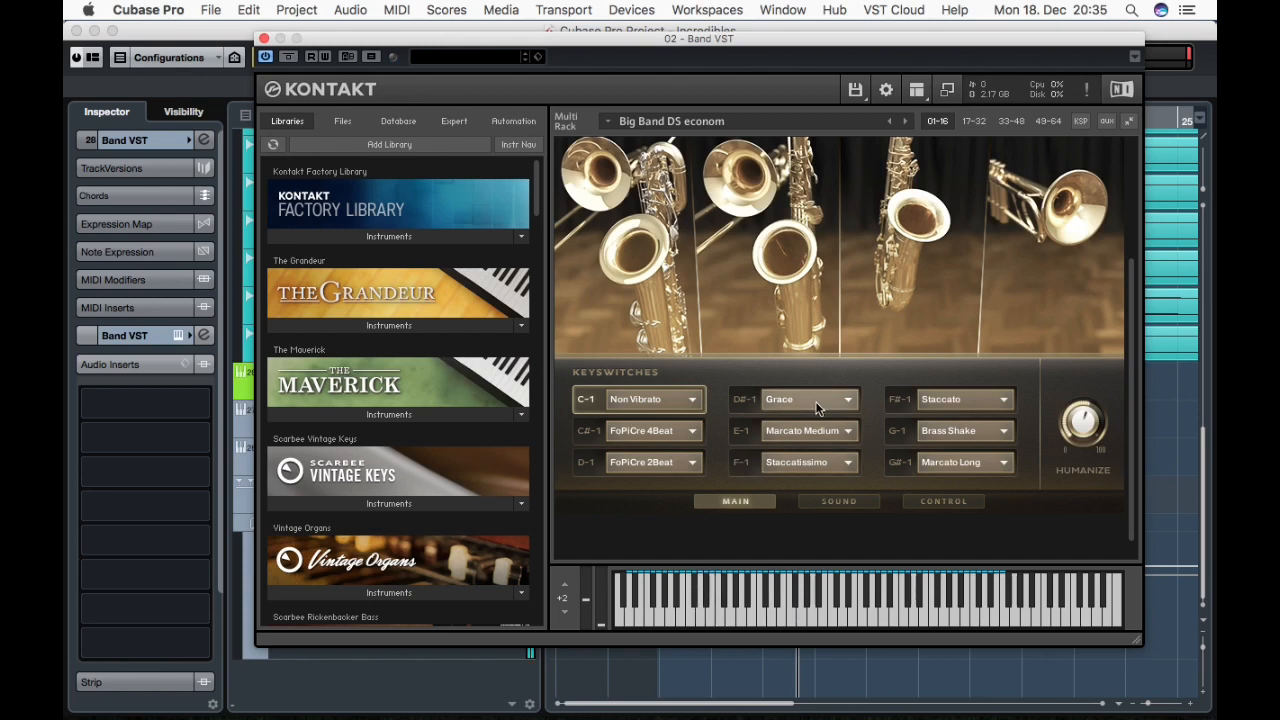
{"action": "left_click", "coordinate": [936, 398]}
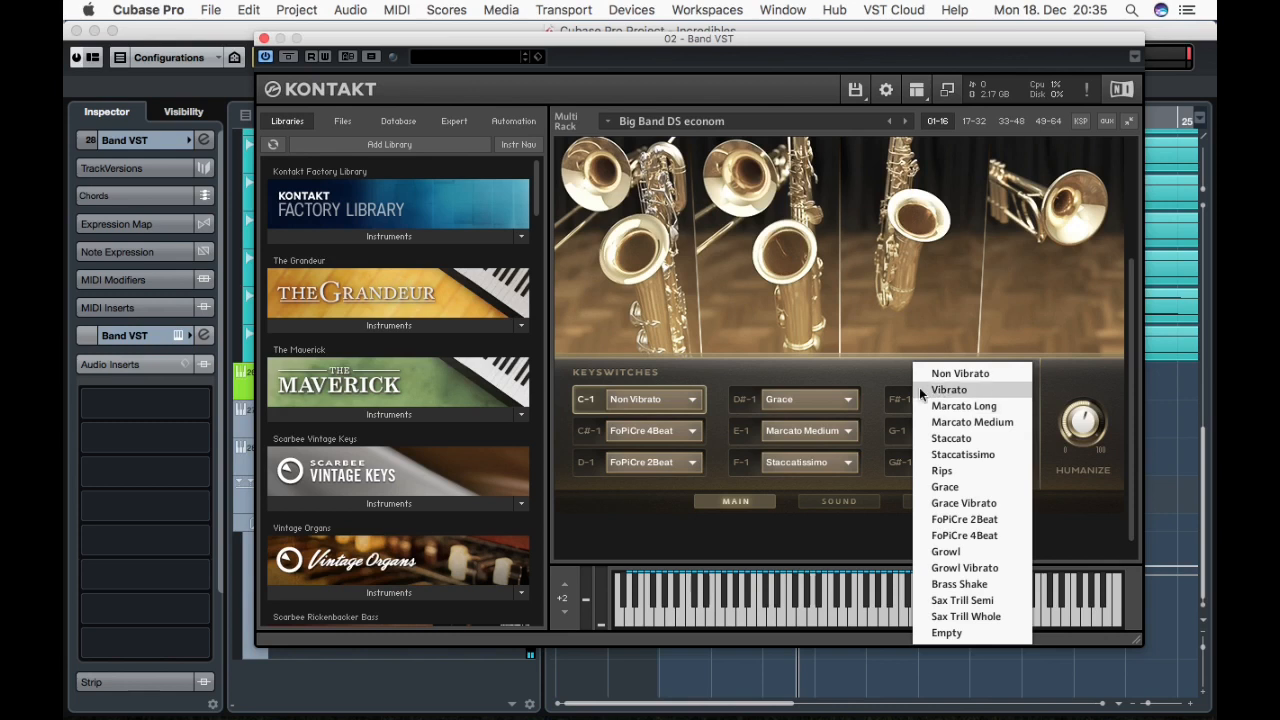
{"action": "left_click", "coordinate": [873, 388]}
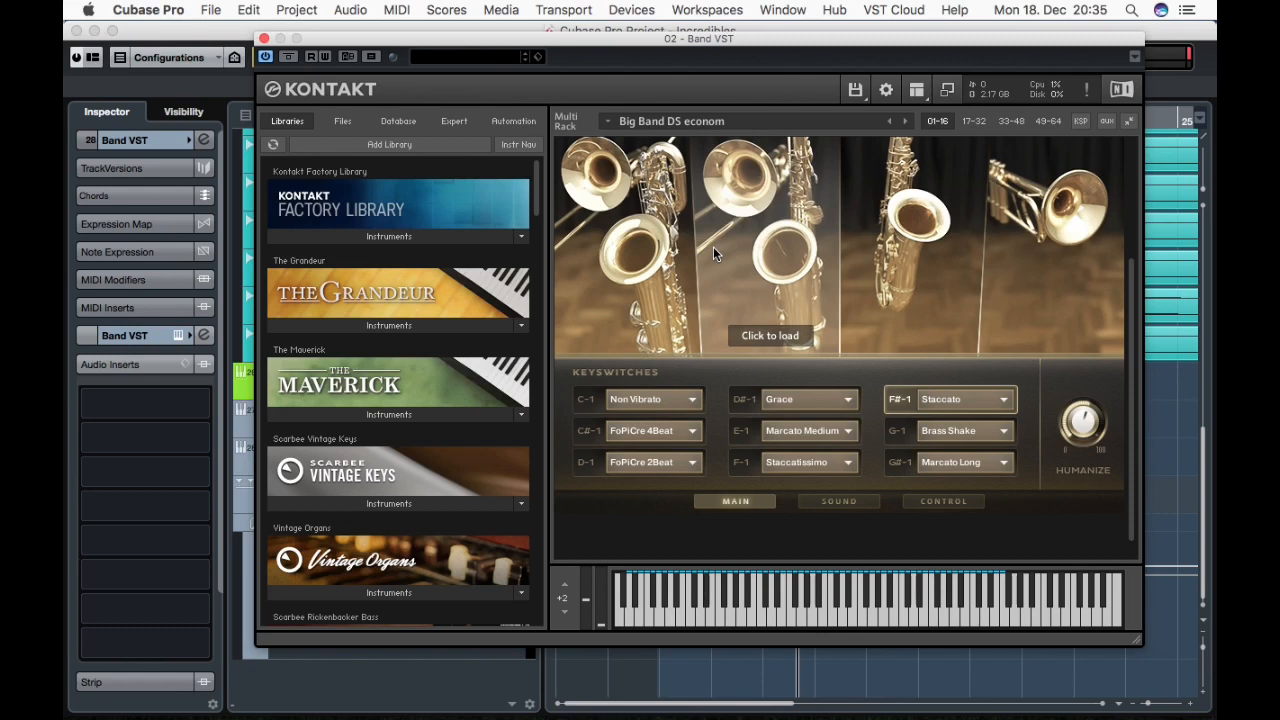
Browse the Sound page's instrument, Global Send FX and Global Master FX settings, including the Tape effect.
{"action": "scroll", "coordinate": [713, 246], "scroll_direction": "up", "scroll_amount": 1}
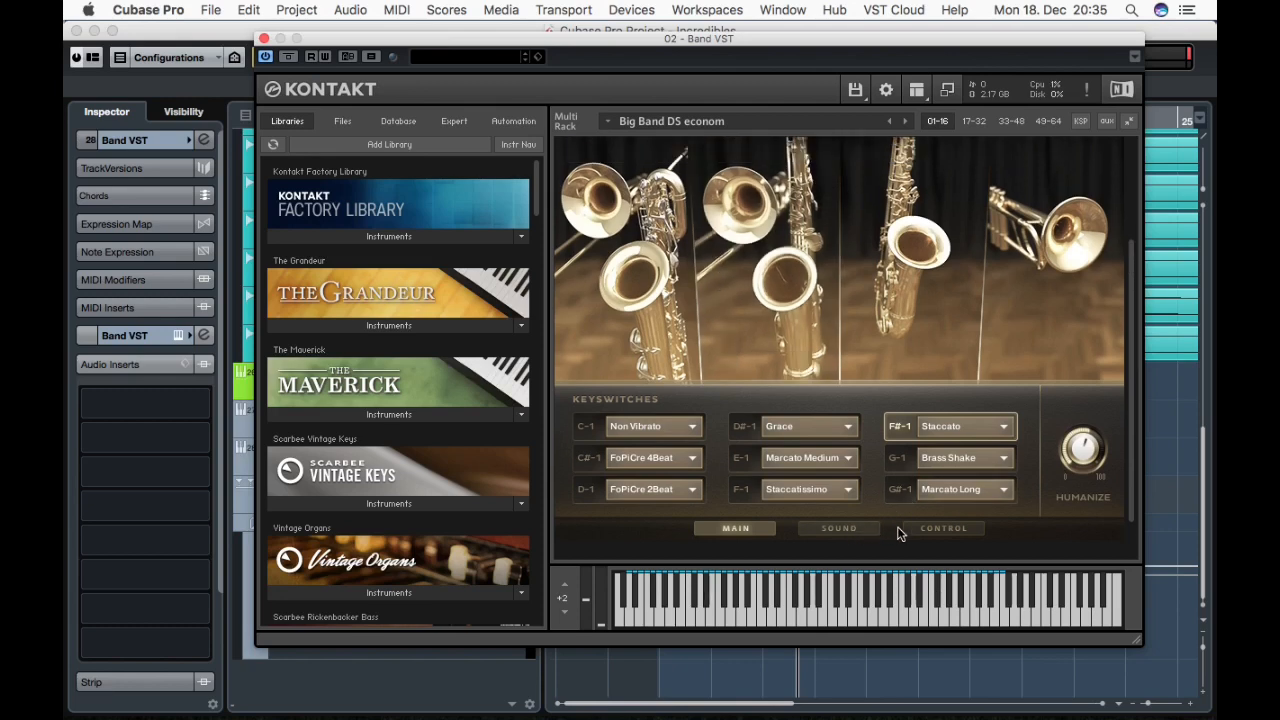
{"action": "left_click", "coordinate": [934, 527]}
{"action": "left_click", "coordinate": [862, 528]}
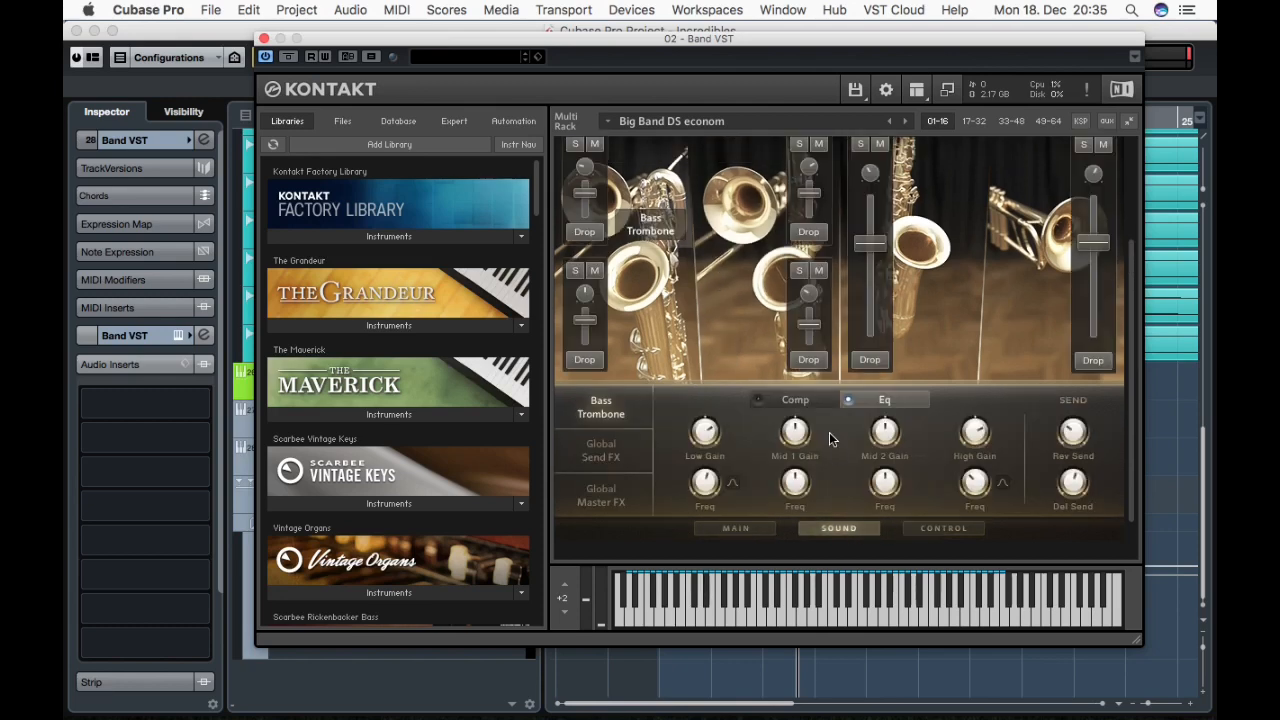
{"action": "scroll", "coordinate": [829, 432], "scroll_direction": "up", "scroll_amount": 2}
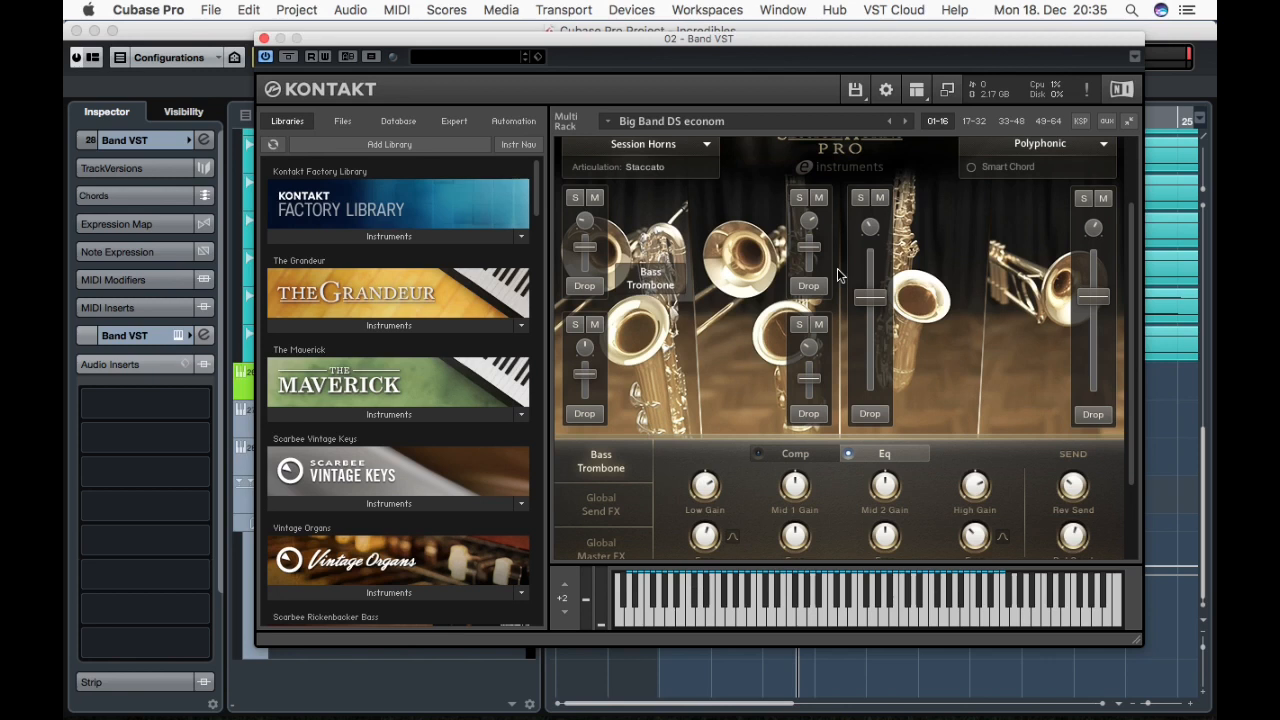
{"action": "scroll", "coordinate": [837, 268], "scroll_direction": "down", "scroll_amount": 2}
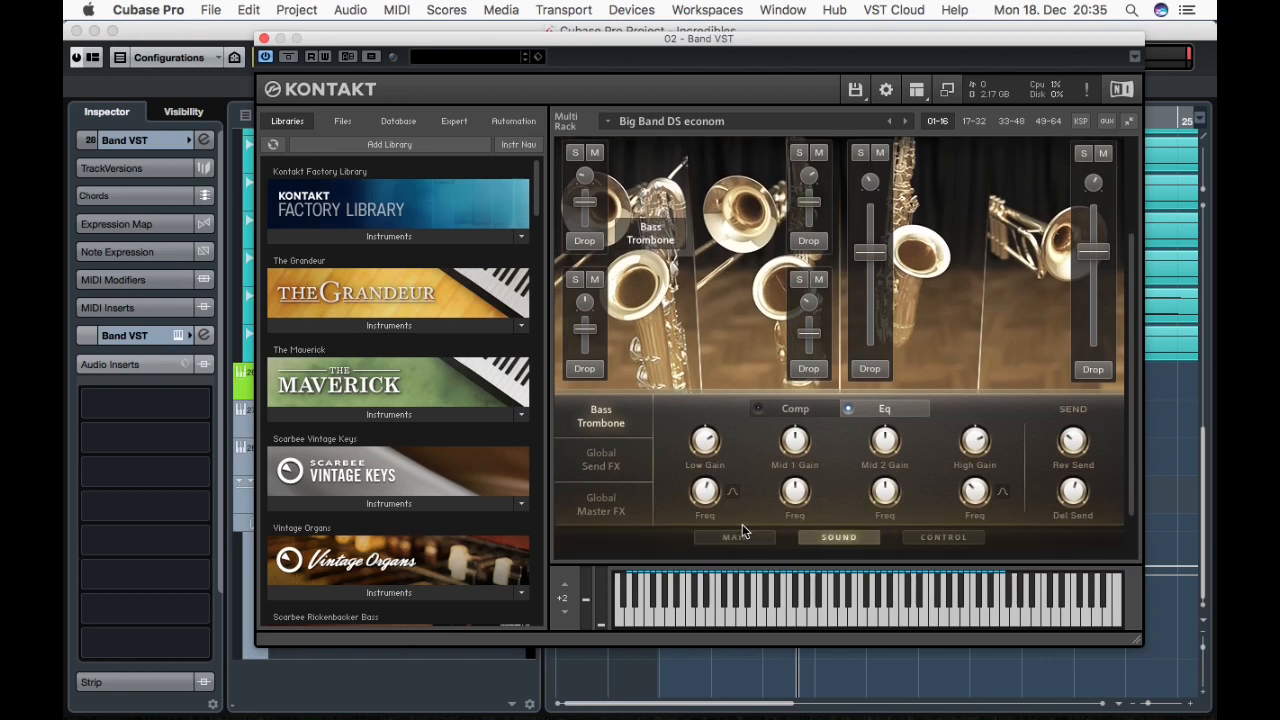
{"action": "left_click", "coordinate": [612, 462]}
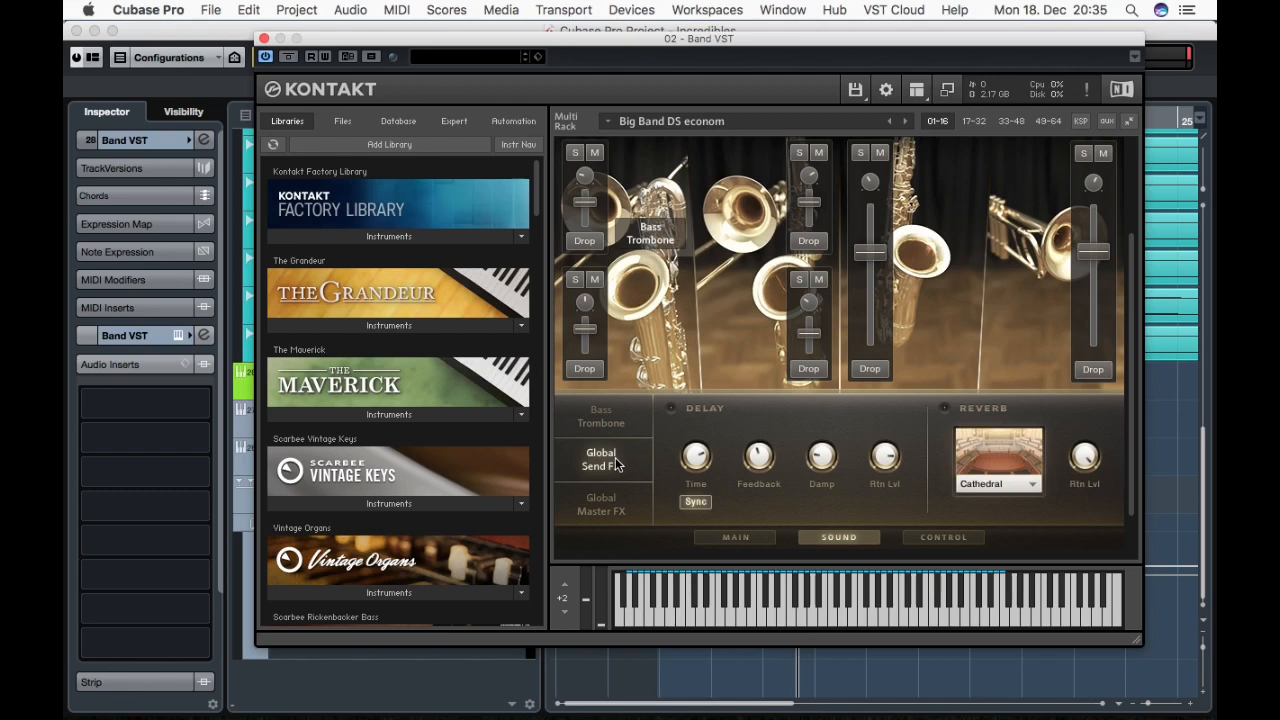
{"action": "left_click", "coordinate": [612, 507]}
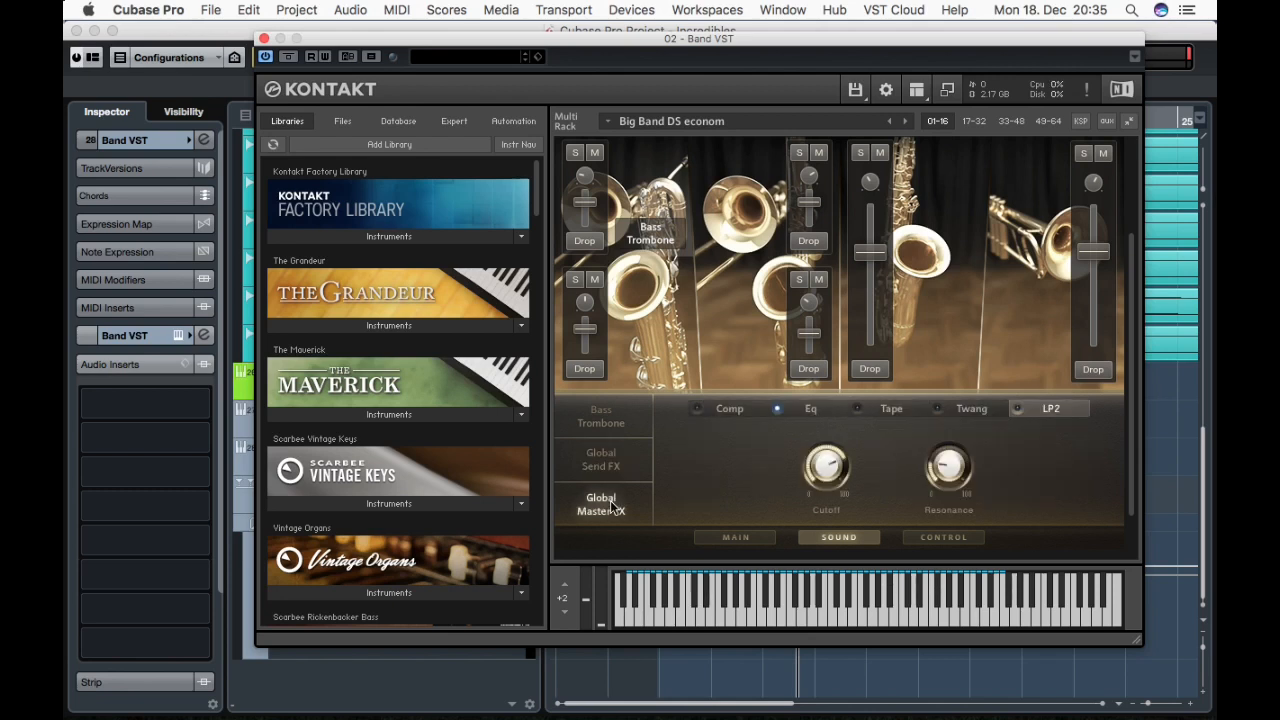
{"action": "left_click", "coordinate": [897, 412]}
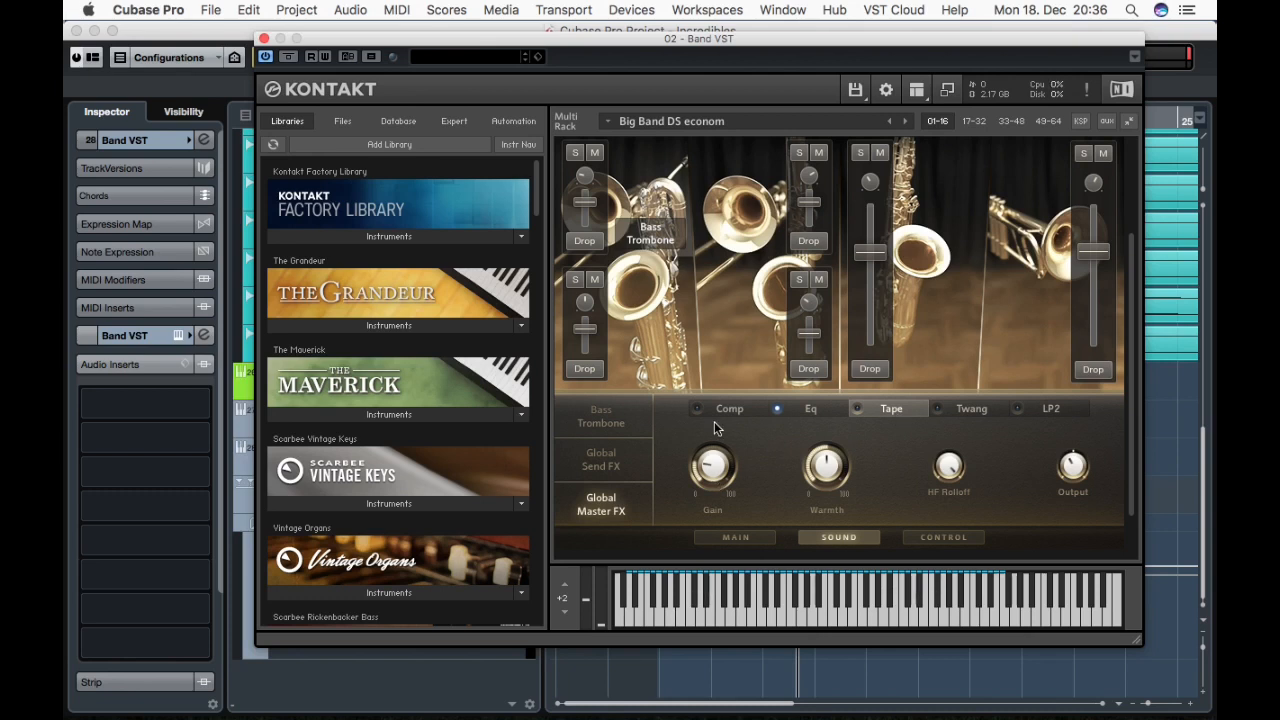
Return to the Main page and activate the C-1 Non Vibrato keyswitch.
{"action": "scroll", "coordinate": [712, 400], "scroll_direction": "up", "scroll_amount": 5}
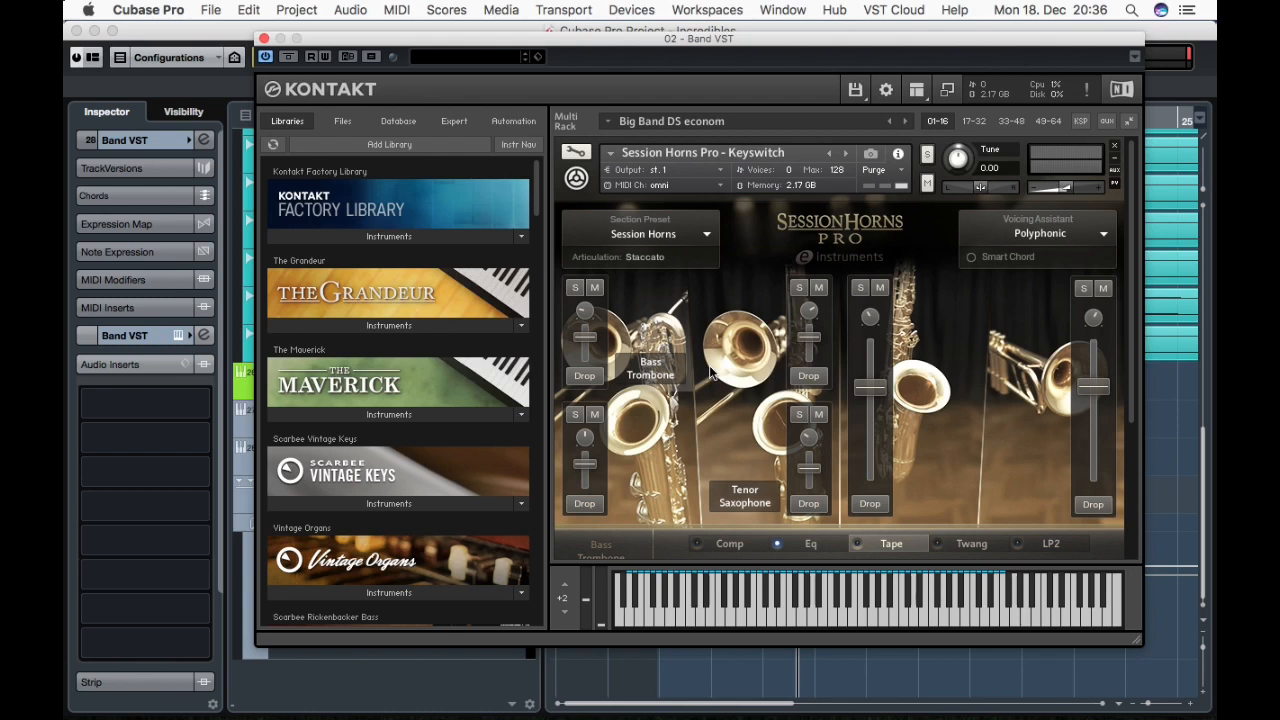
{"action": "scroll", "coordinate": [759, 520], "scroll_direction": "down", "scroll_amount": 5}
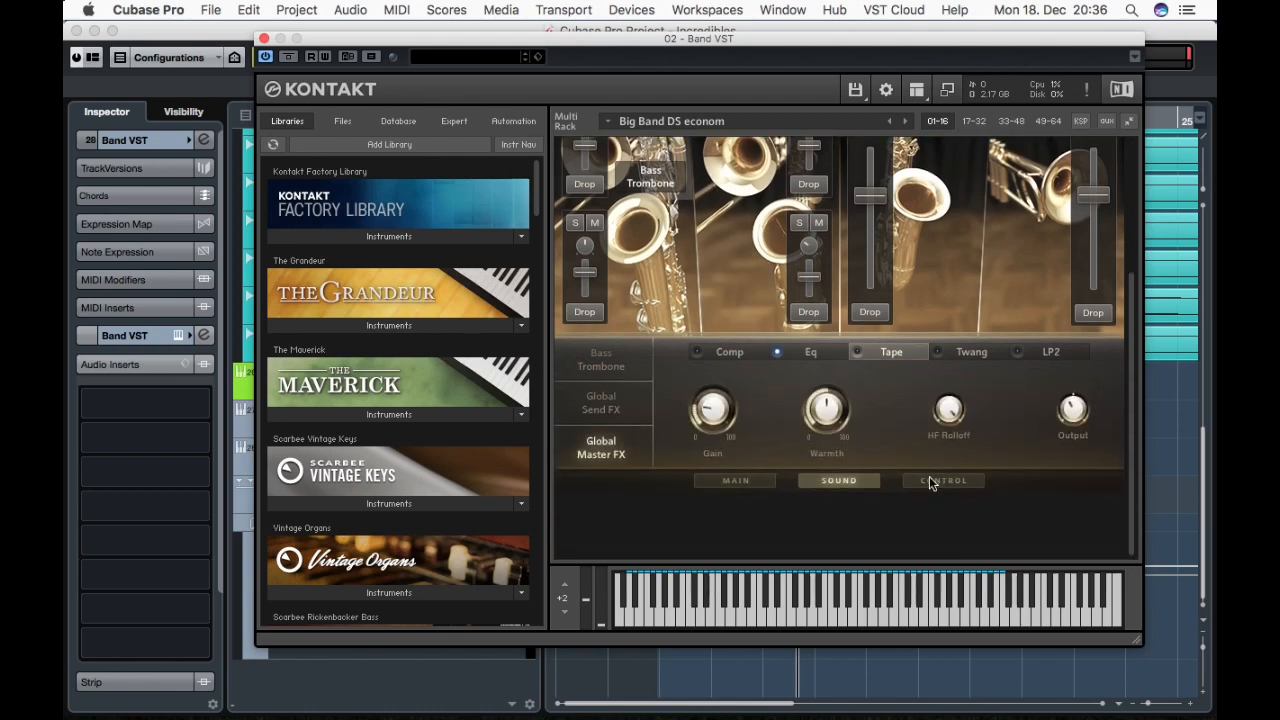
{"action": "left_click", "coordinate": [952, 481]}
{"action": "left_click", "coordinate": [731, 479]}
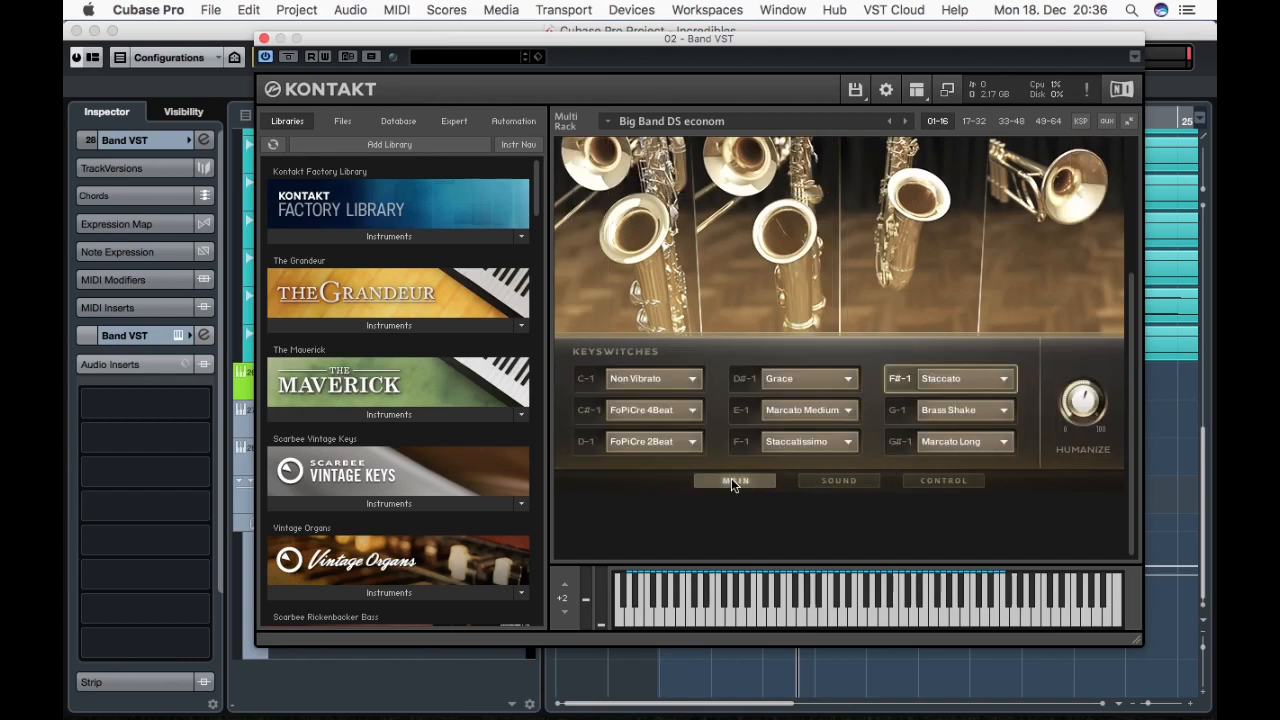
{"action": "left_click", "coordinate": [594, 380]}
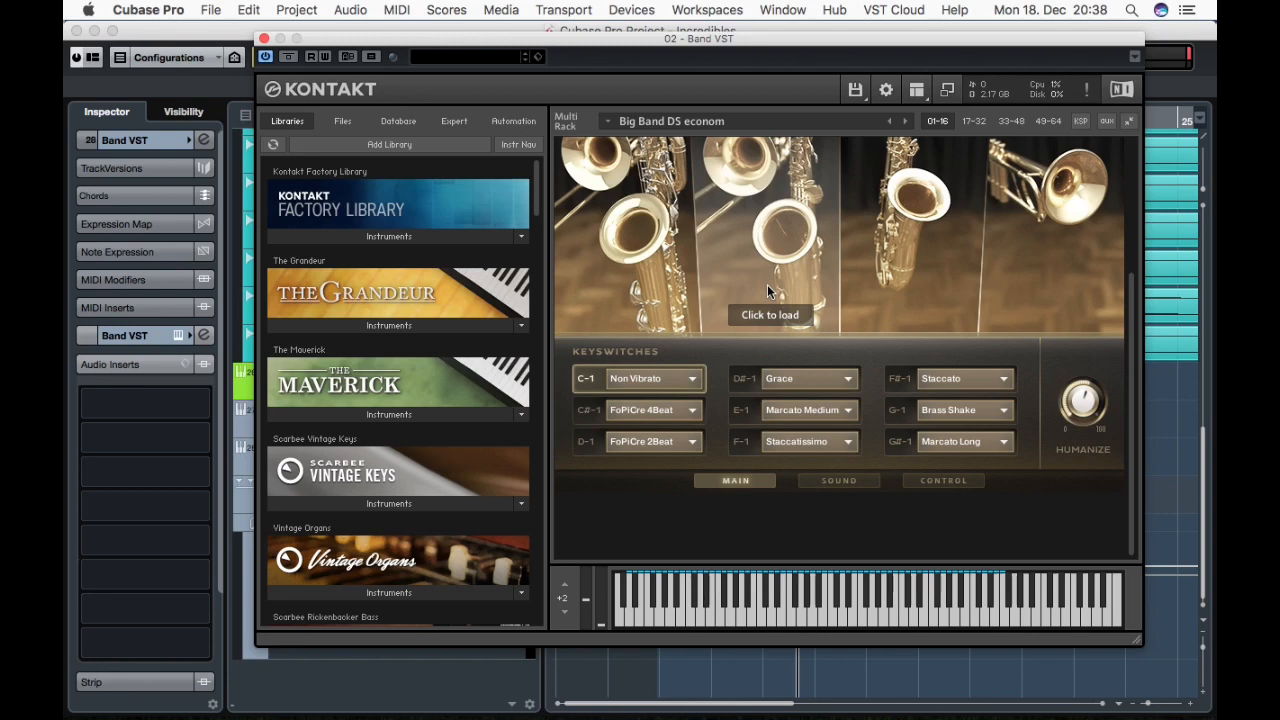
Close the Kontakt window and select the Str Kont VST instrument track.
{"action": "left_click", "coordinate": [263, 38]}
{"action": "left_click", "coordinate": [464, 418]}
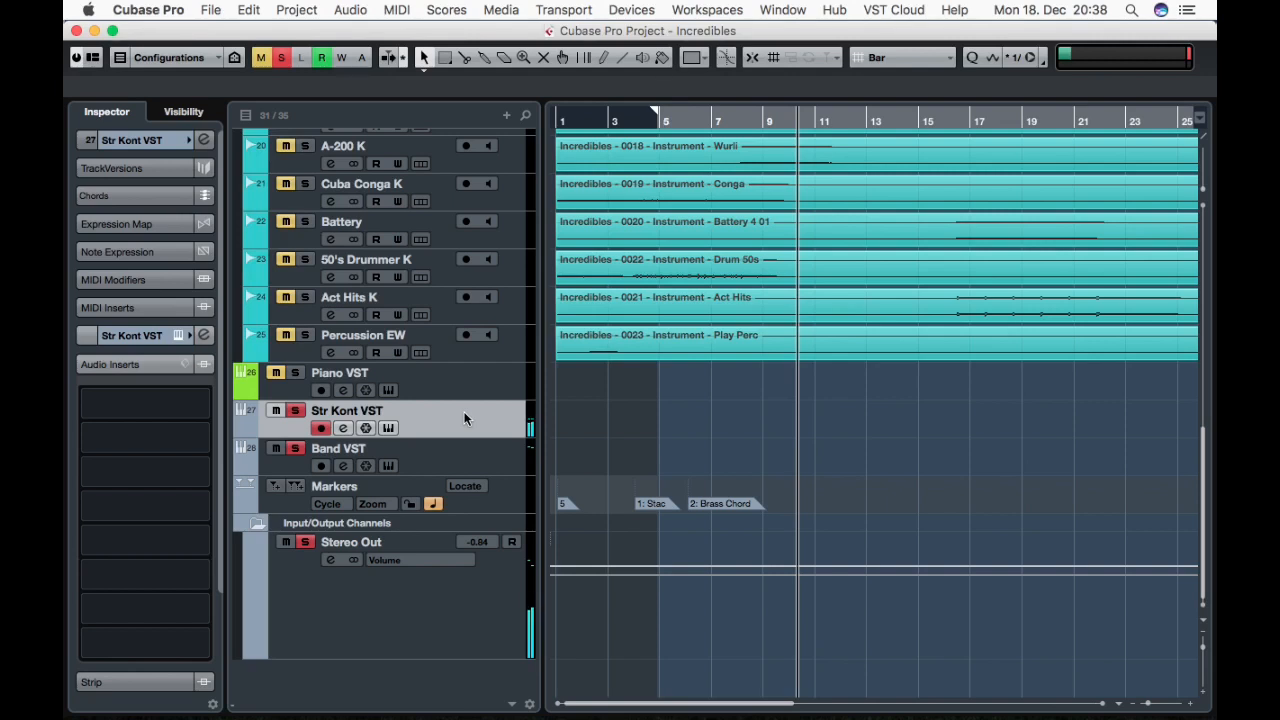